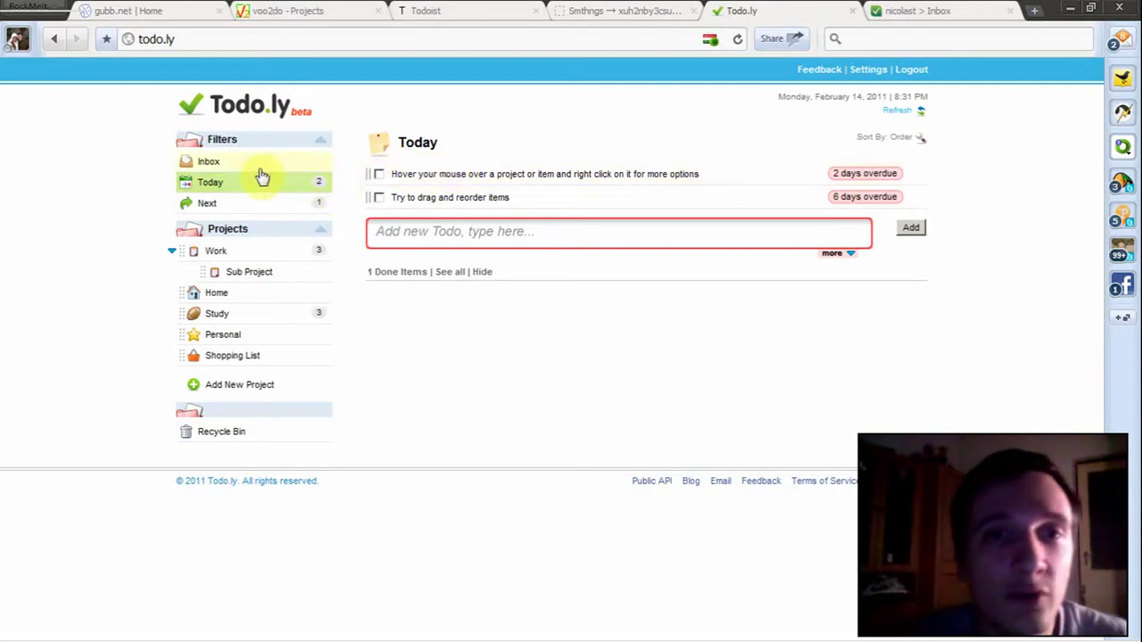
Look through the Work project and its Sub Project, and move the Study project above Work in the project list
{"action": "left_click", "coordinate": [235, 253]}
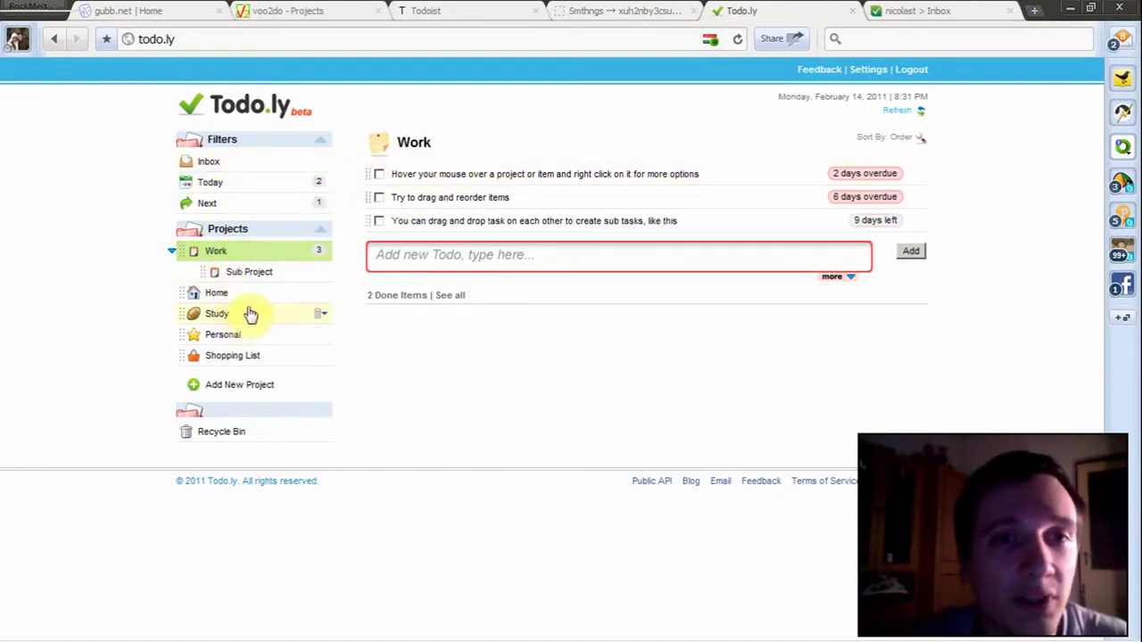
{"action": "left_click", "coordinate": [253, 273]}
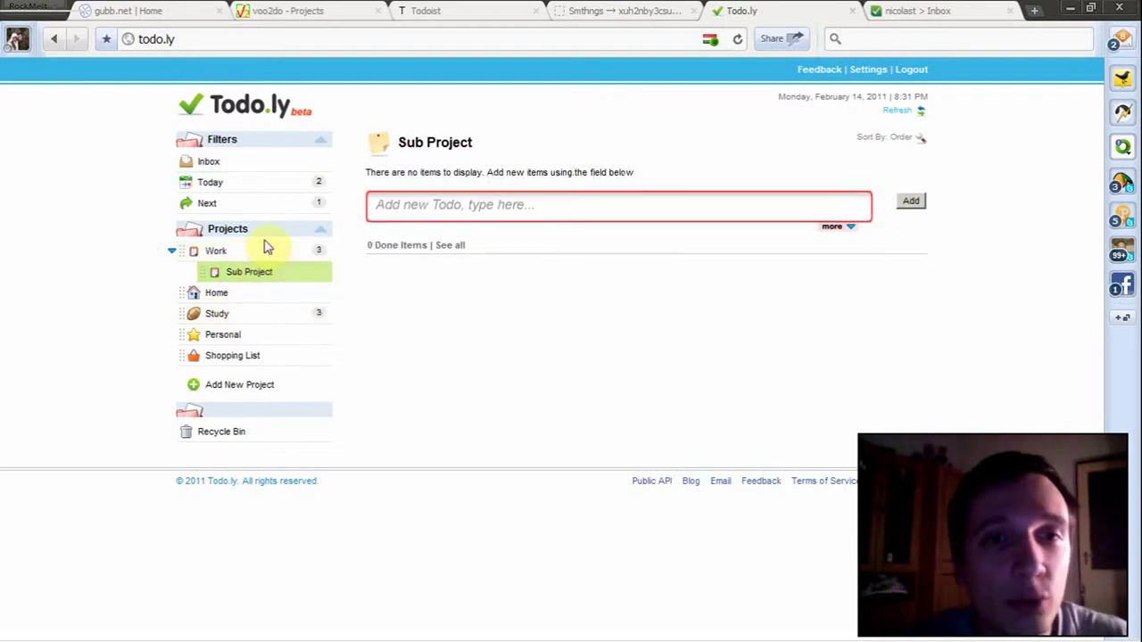
{"action": "left_click", "coordinate": [257, 251]}
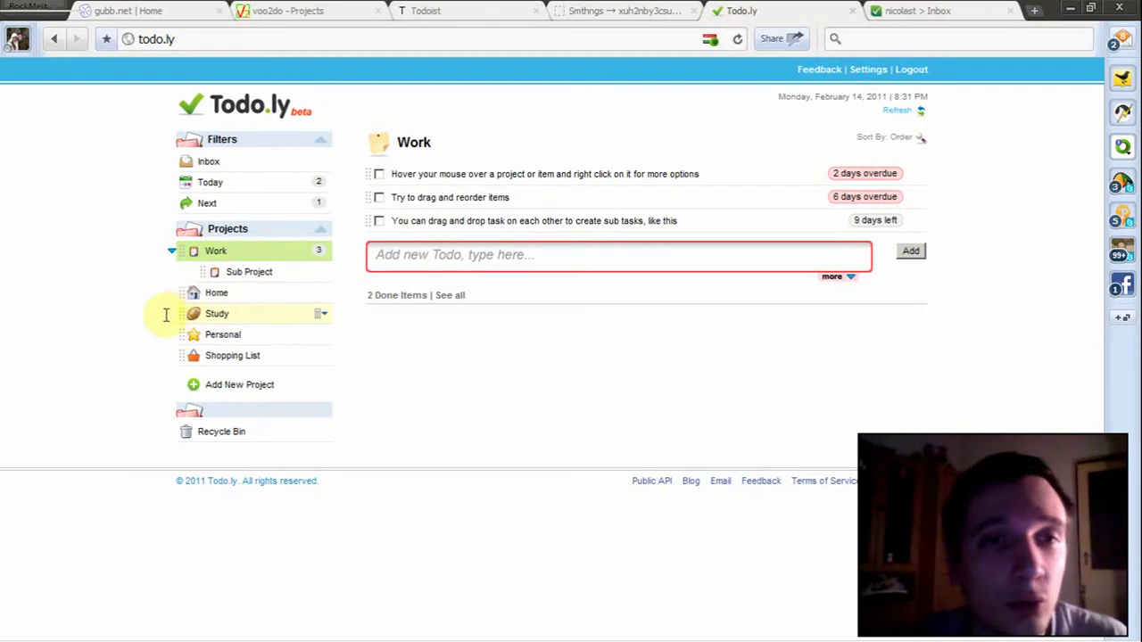
{"action": "left_click", "coordinate": [175, 314]}
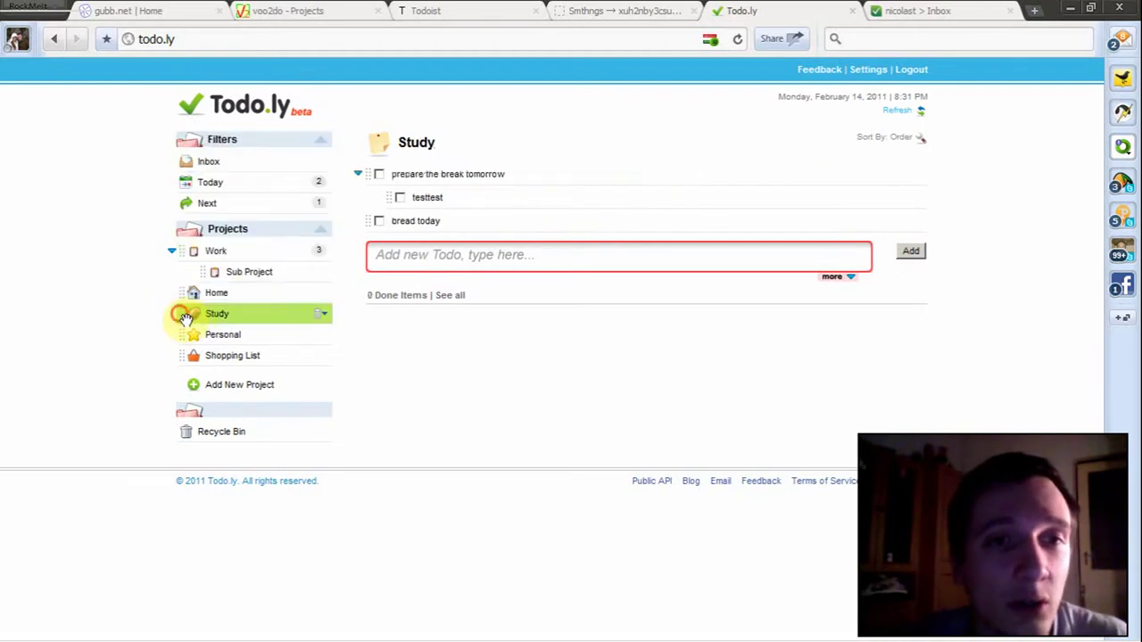
{"action": "left_click_drag", "start_coordinate": [185, 317], "coordinate": [199, 255]}
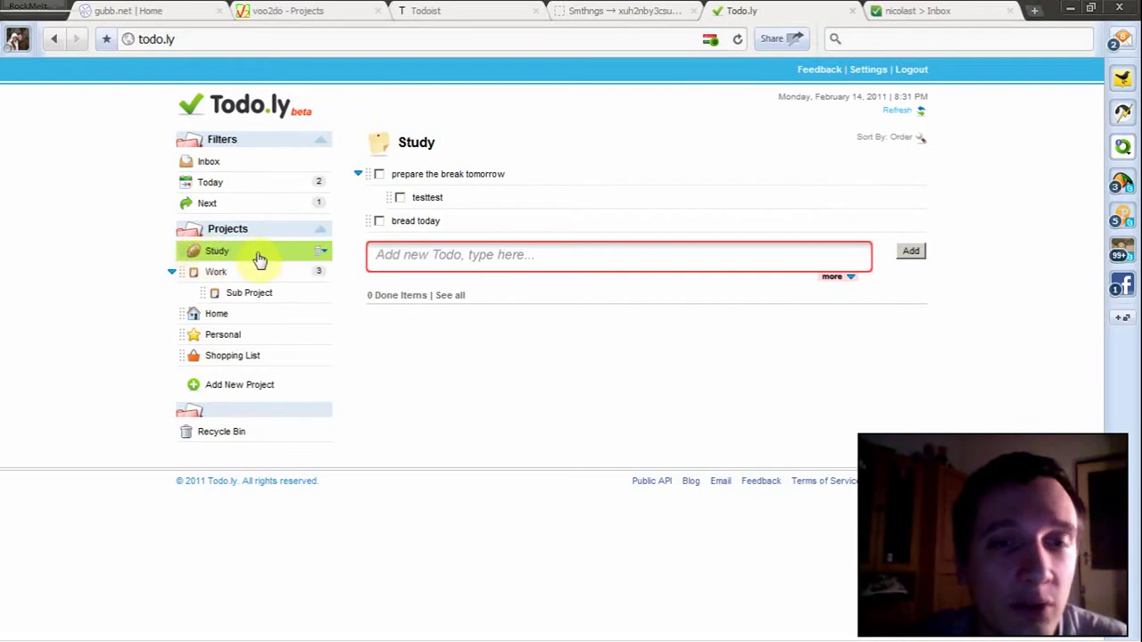
Mark the subtask "testtest" and its parent task "prepare the break tomorrow" as done in the Study project
{"action": "left_click", "coordinate": [399, 198]}
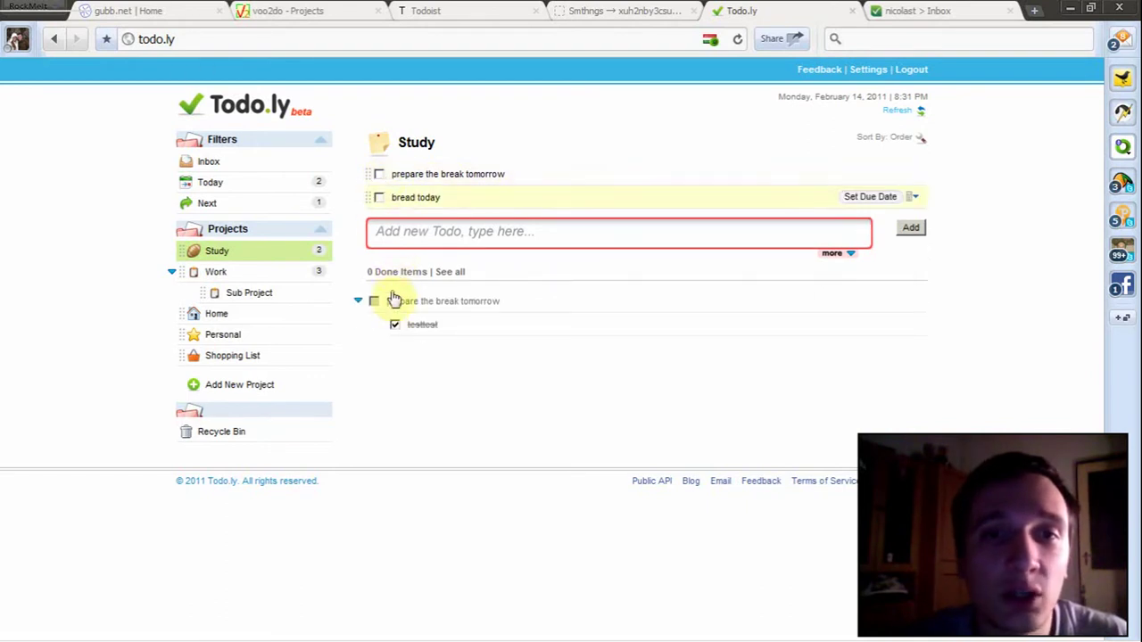
{"action": "left_click", "coordinate": [379, 175]}
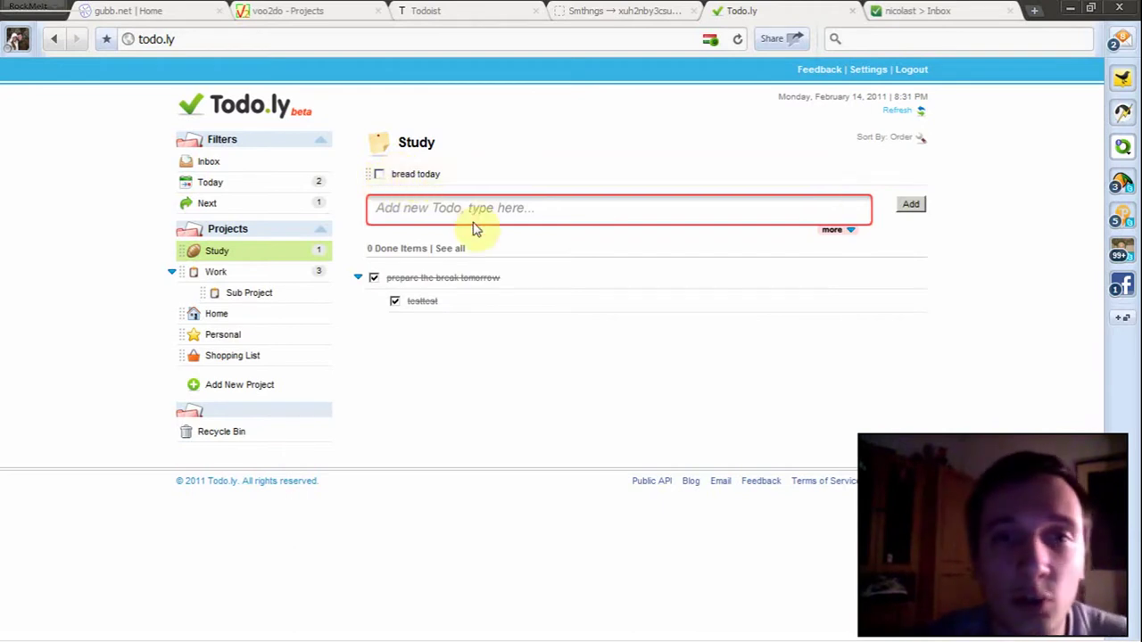
Add the task "ma nouvelle tache" to the Study project and set its due date to Friday
{"action": "left_click", "coordinate": [450, 208]}
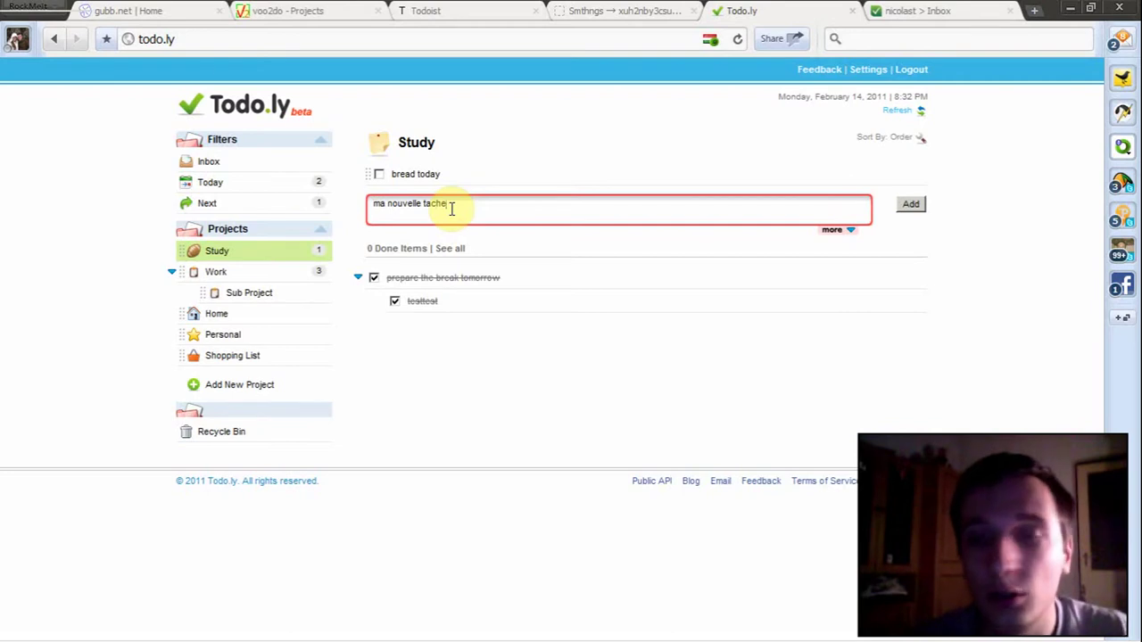
{"action": "key", "text": "Return"}
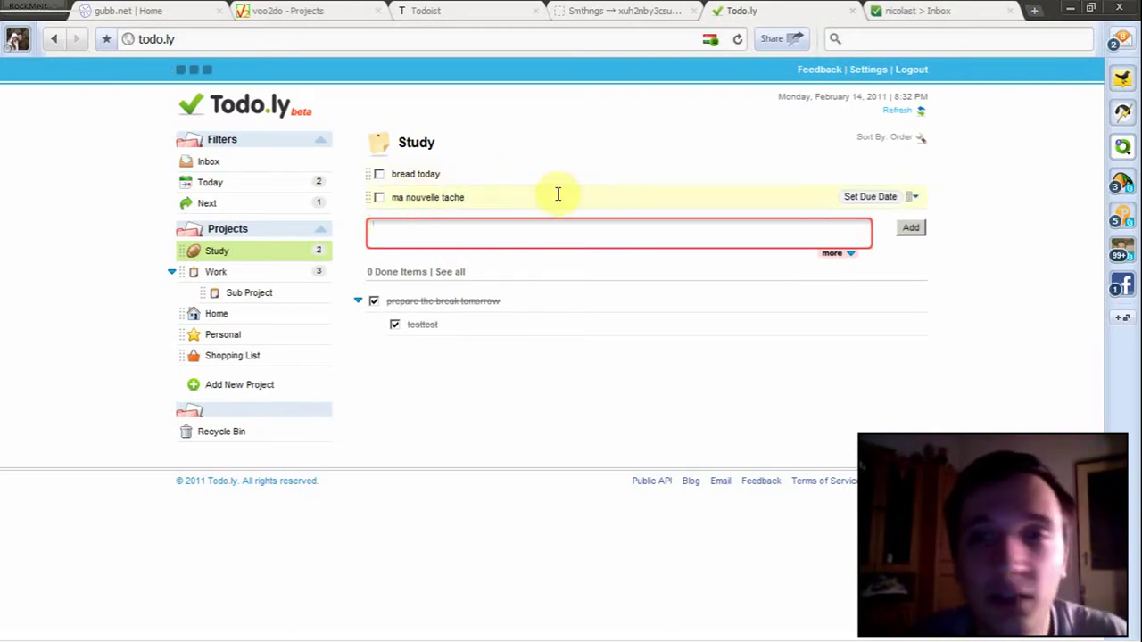
{"action": "left_click", "coordinate": [870, 203]}
{"action": "left_click", "coordinate": [870, 203]}
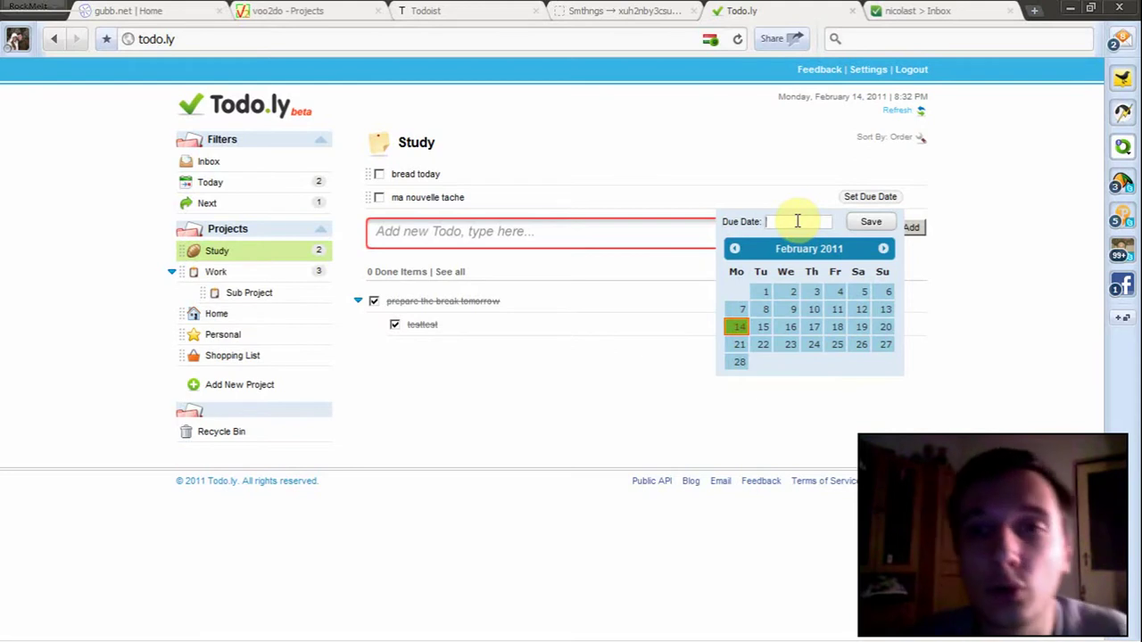
{"action": "type", "text": "frida"}
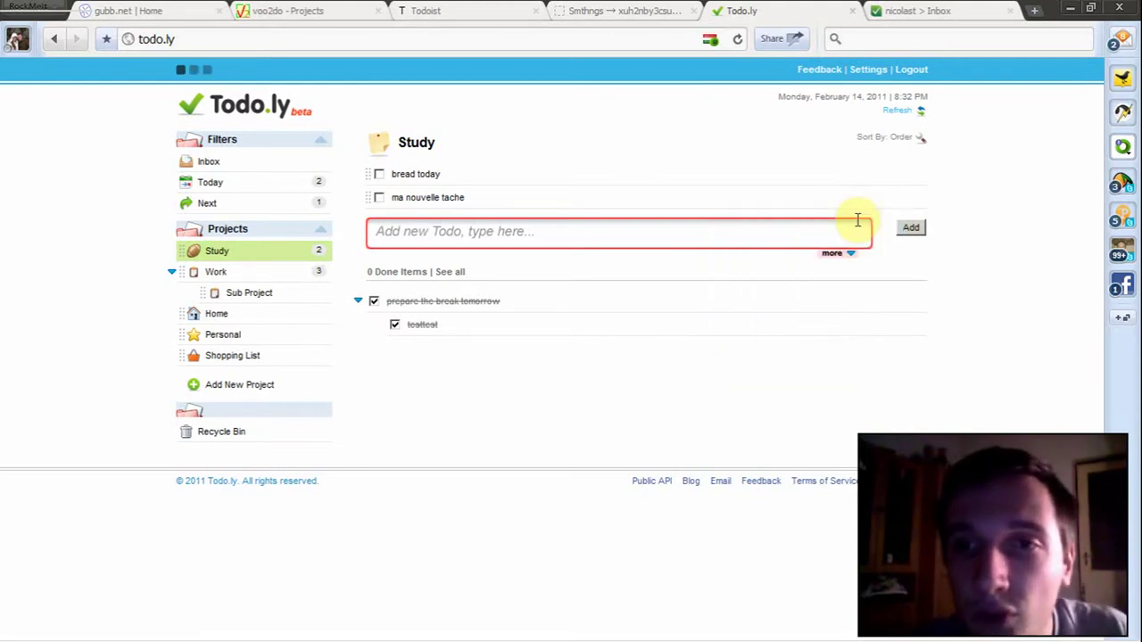
{"action": "left_click", "coordinate": [857, 222]}
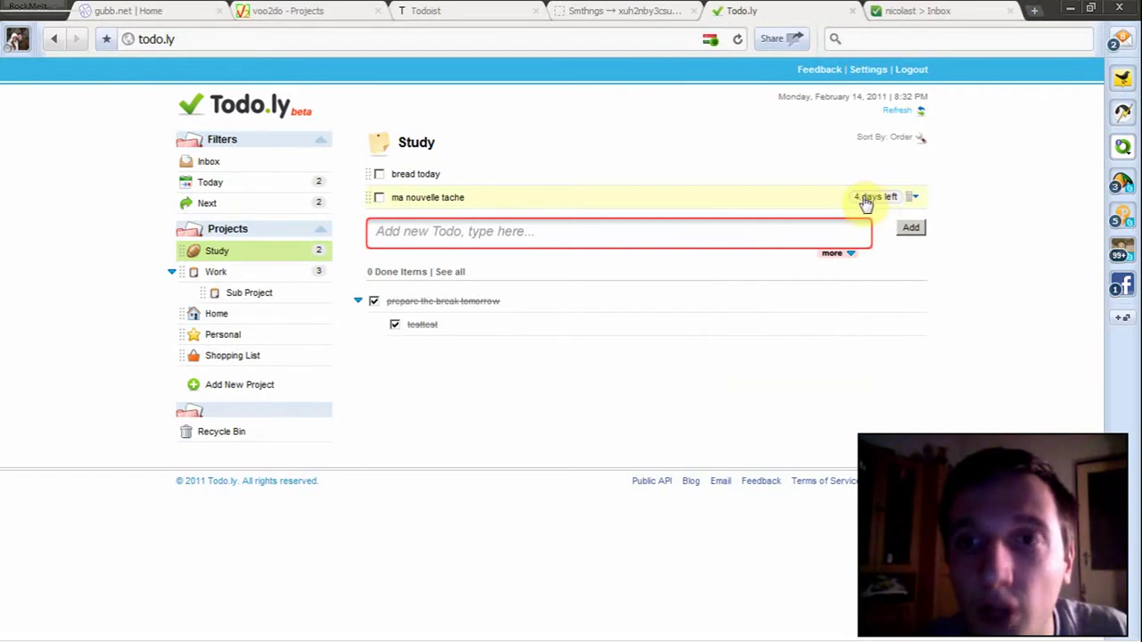
Check the postpone durations offered for "ma nouvelle tache" and the sorting options of the Study list, without changing either
{"action": "left_click", "coordinate": [865, 200]}
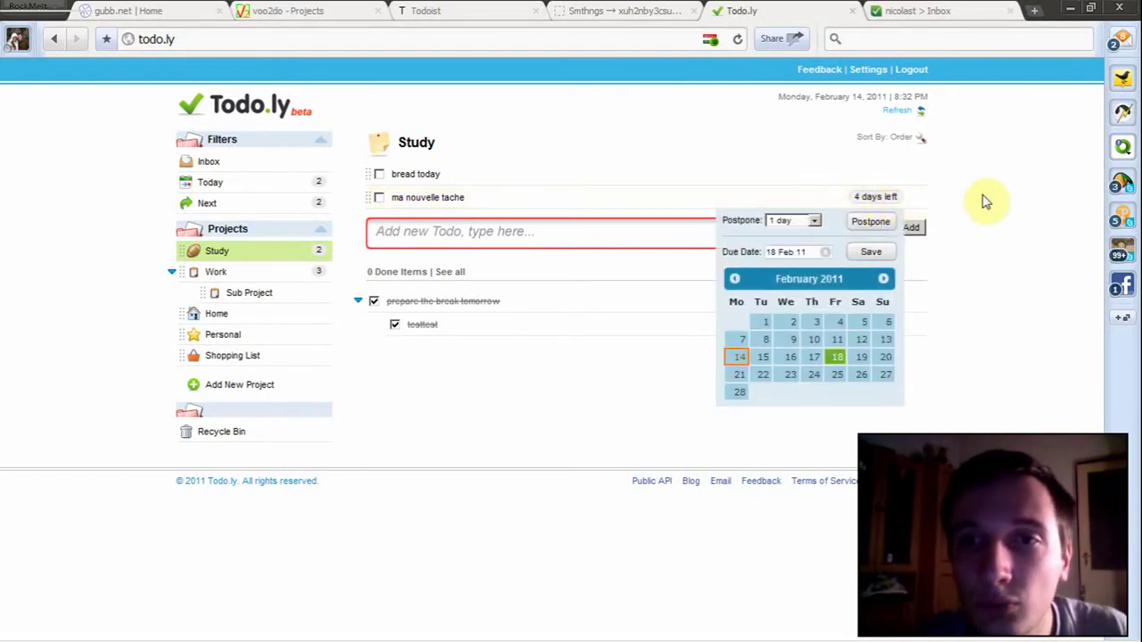
{"action": "left_click", "coordinate": [813, 222]}
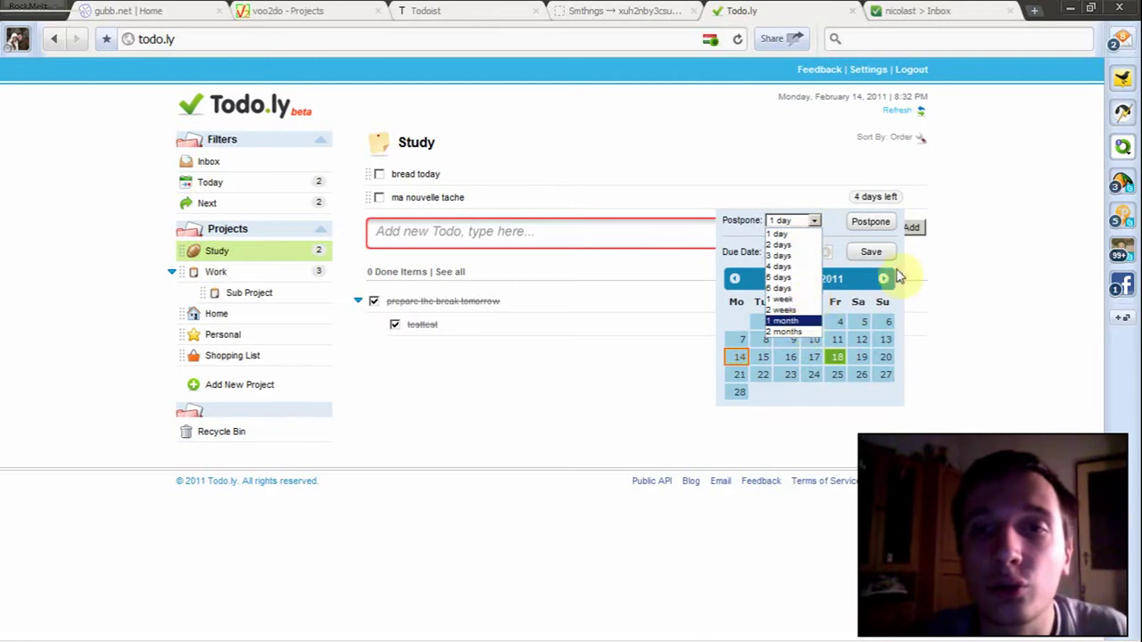
{"action": "left_click", "coordinate": [981, 196]}
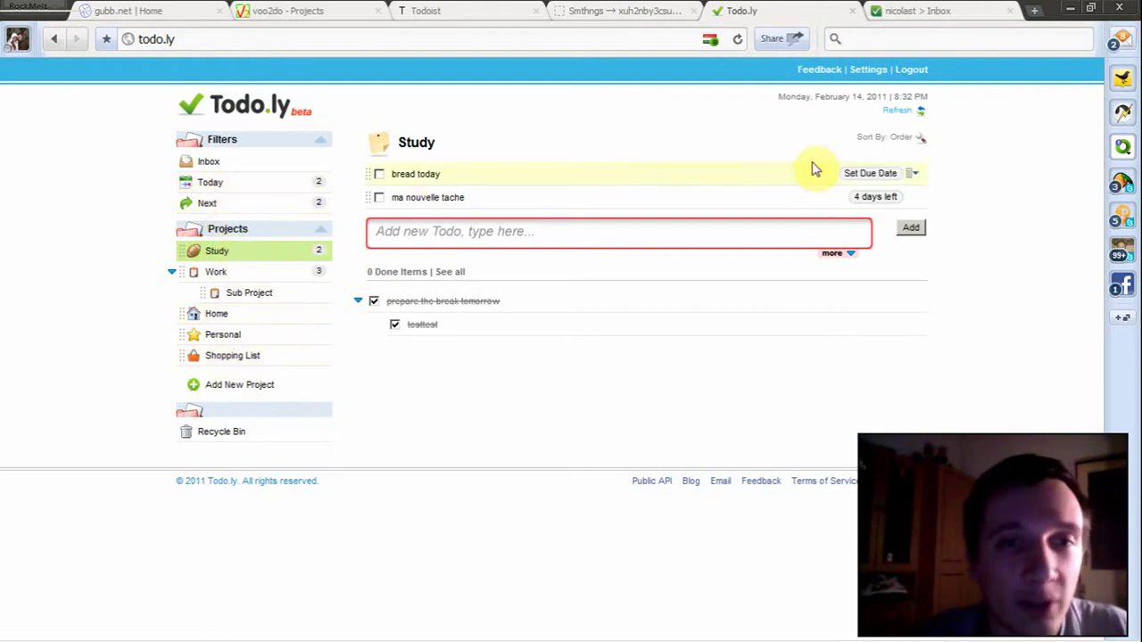
{"action": "left_click", "coordinate": [922, 140]}
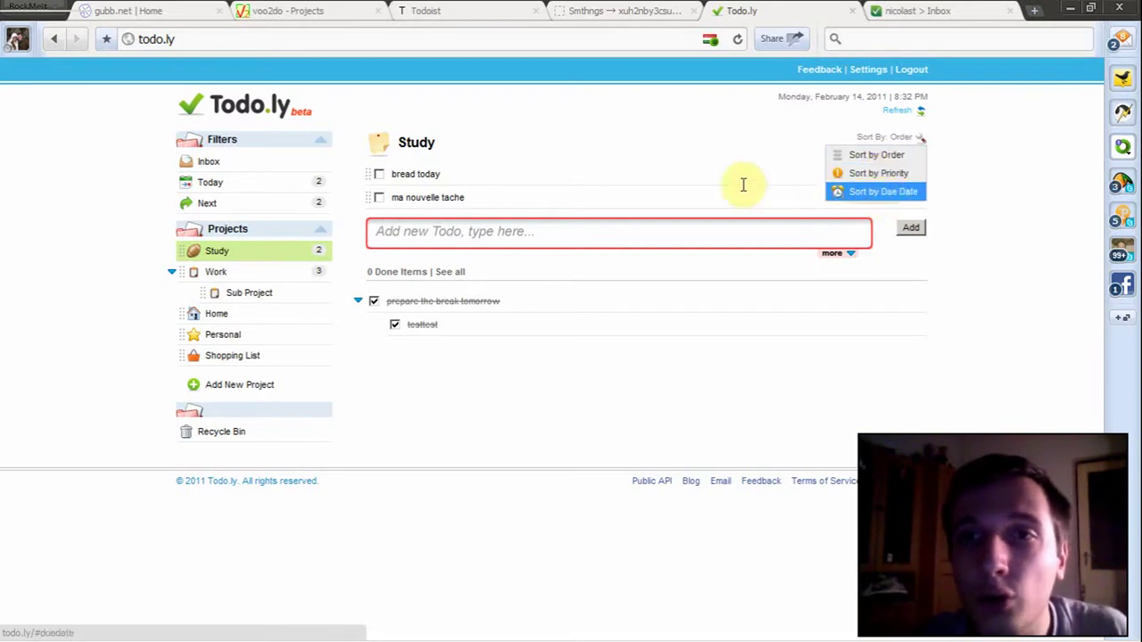
{"action": "left_click", "coordinate": [678, 132]}
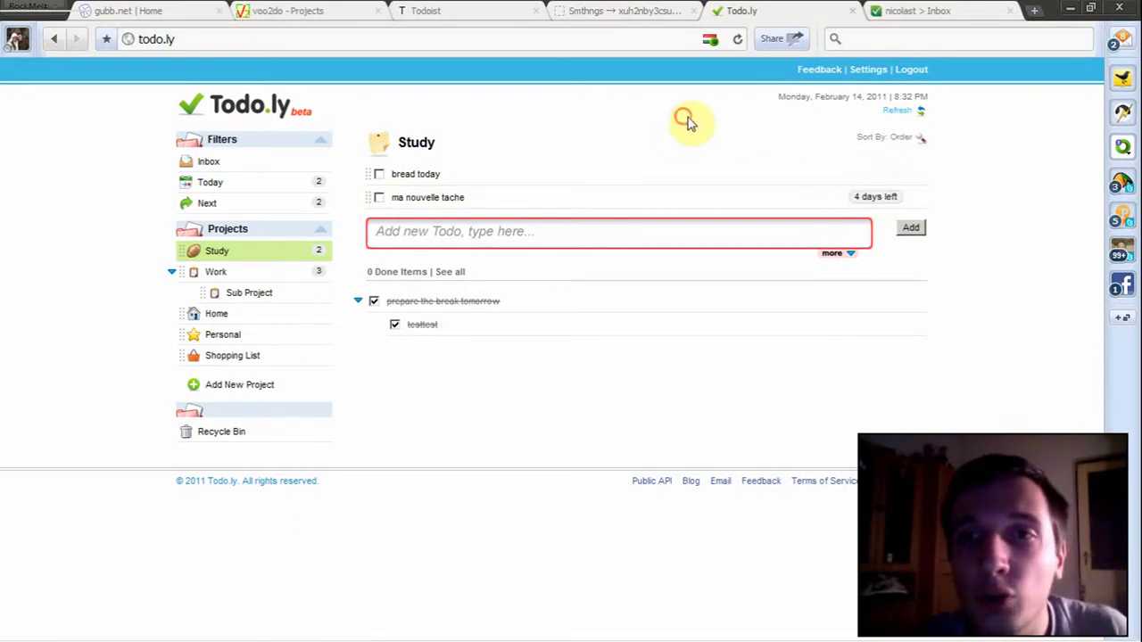
Review the Today list and the Work project, checking the options available for individual tasks in each
{"action": "left_click", "coordinate": [239, 183]}
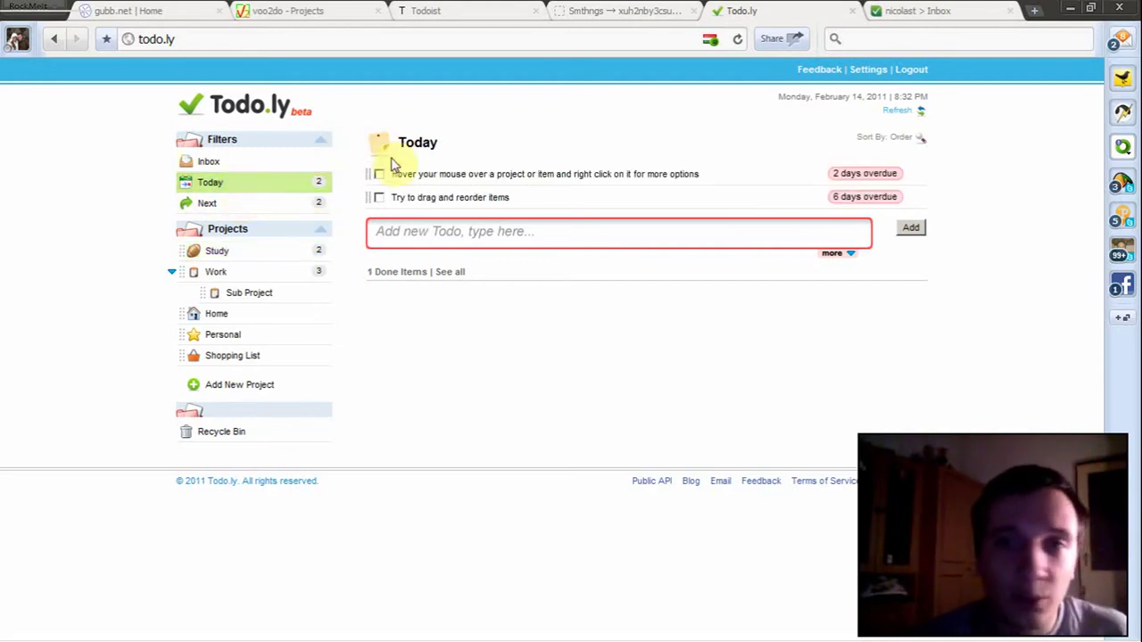
{"action": "left_click", "coordinate": [913, 197]}
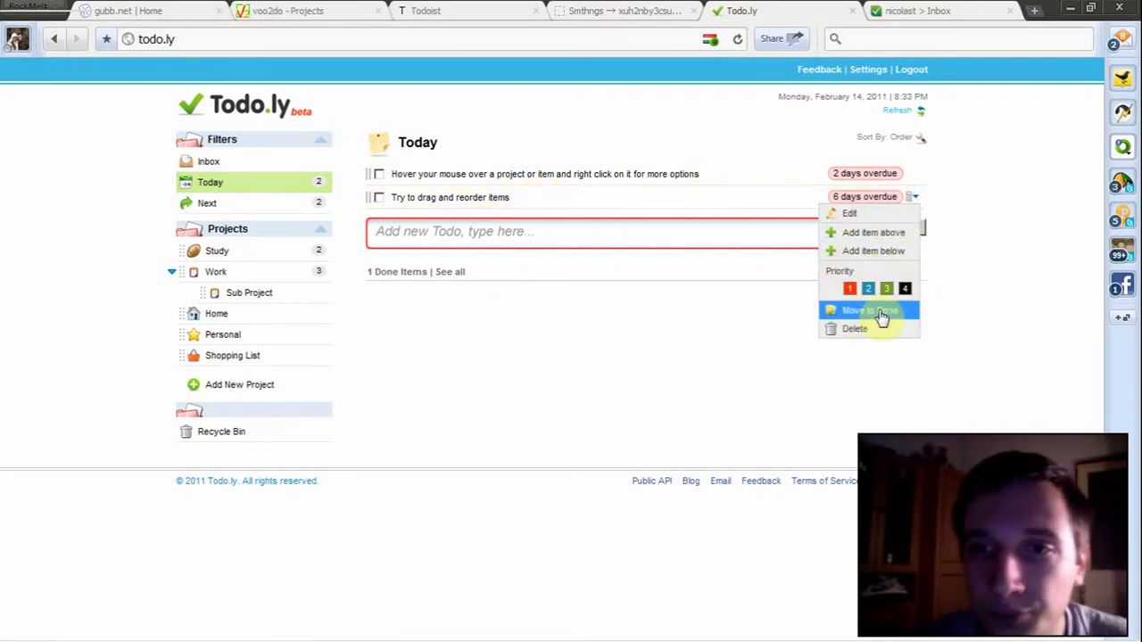
{"action": "left_click", "coordinate": [540, 357]}
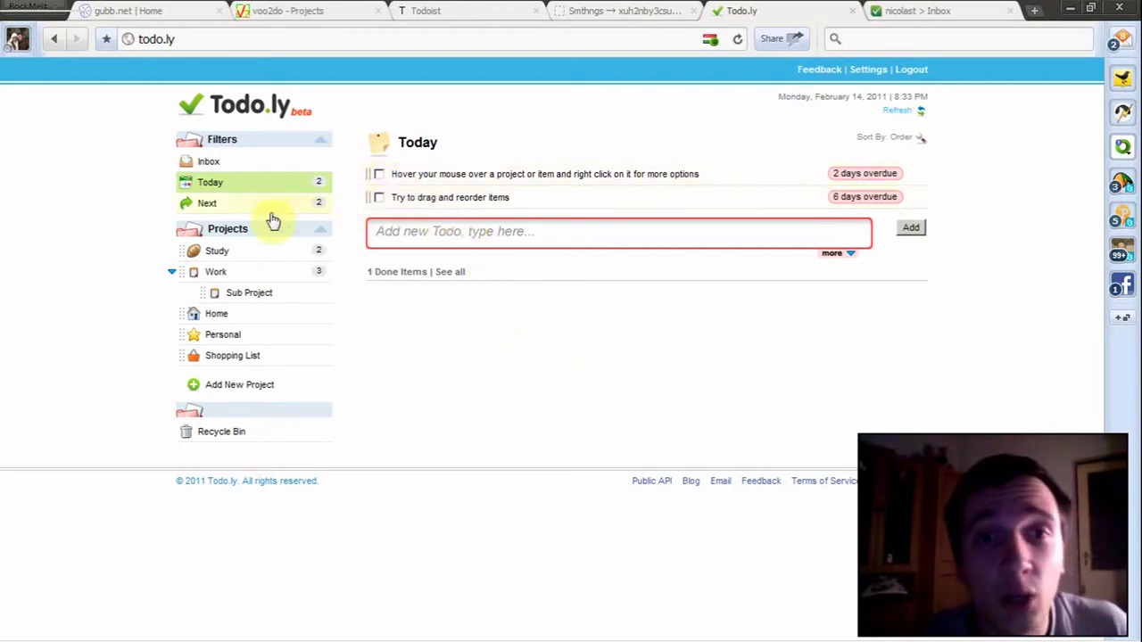
{"action": "left_click", "coordinate": [242, 271]}
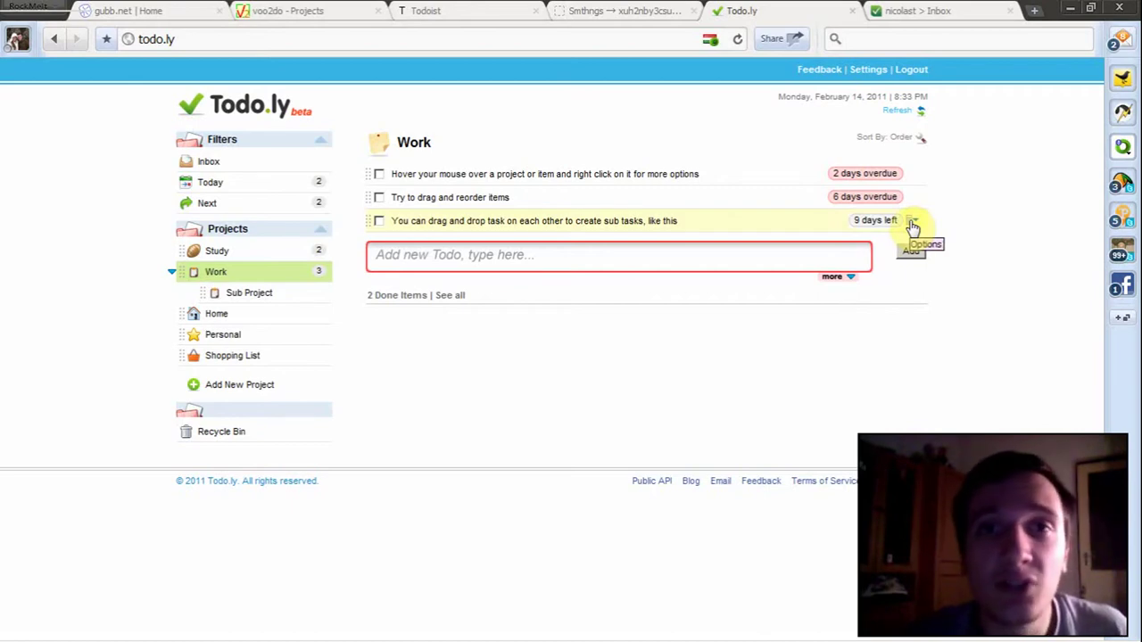
{"action": "left_click", "coordinate": [911, 225]}
{"action": "left_click", "coordinate": [682, 350]}
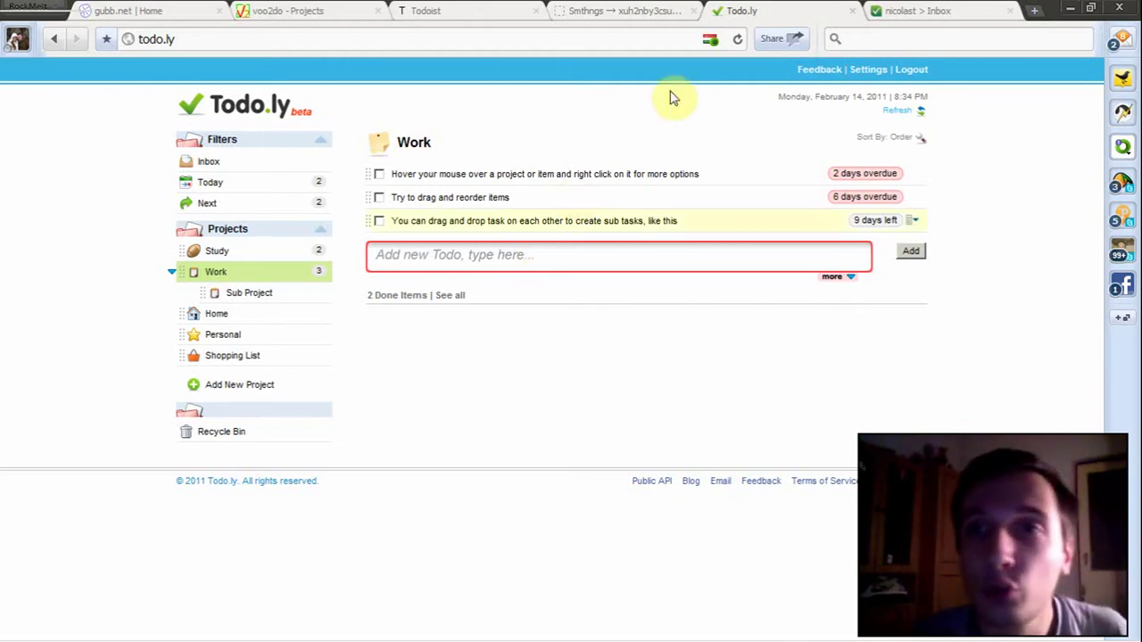
Switch to TaskAnt and, from the list of all tasks, add the task "ma tache" to Project1 with High priority
{"action": "left_click", "coordinate": [905, 11]}
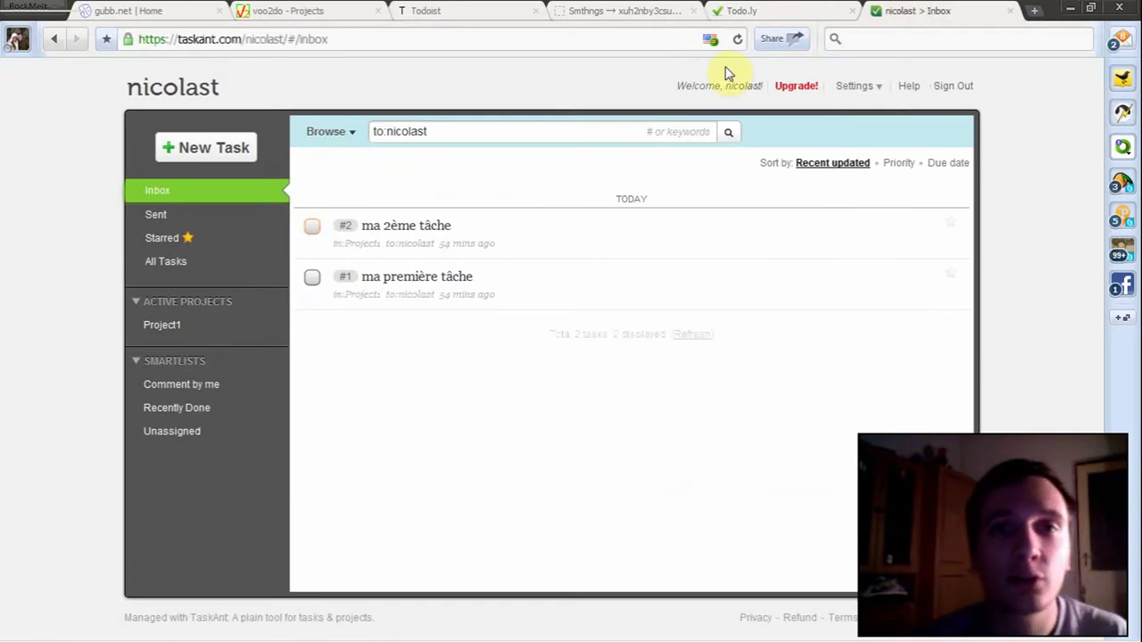
{"action": "left_click", "coordinate": [165, 261]}
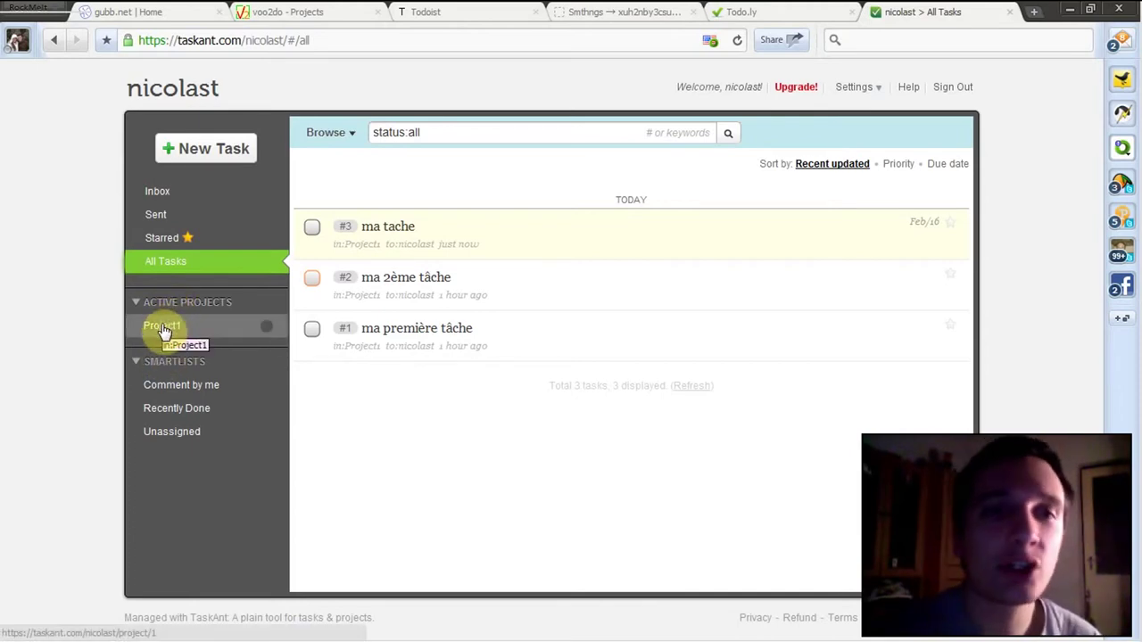
{"action": "left_click", "coordinate": [197, 152]}
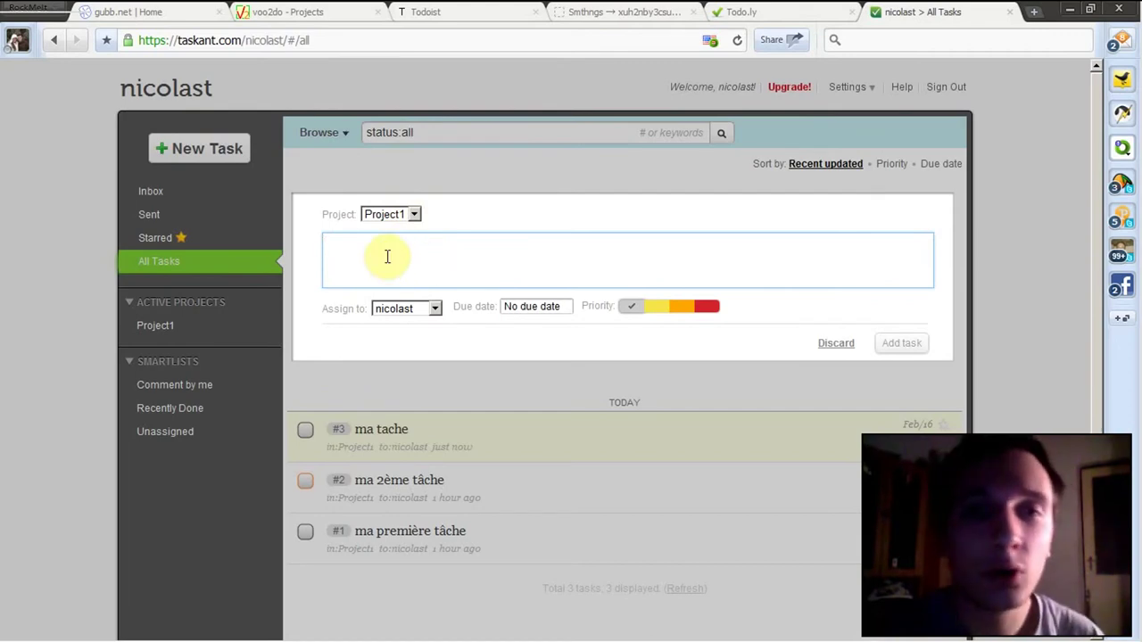
{"action": "type", "text": "ma"}
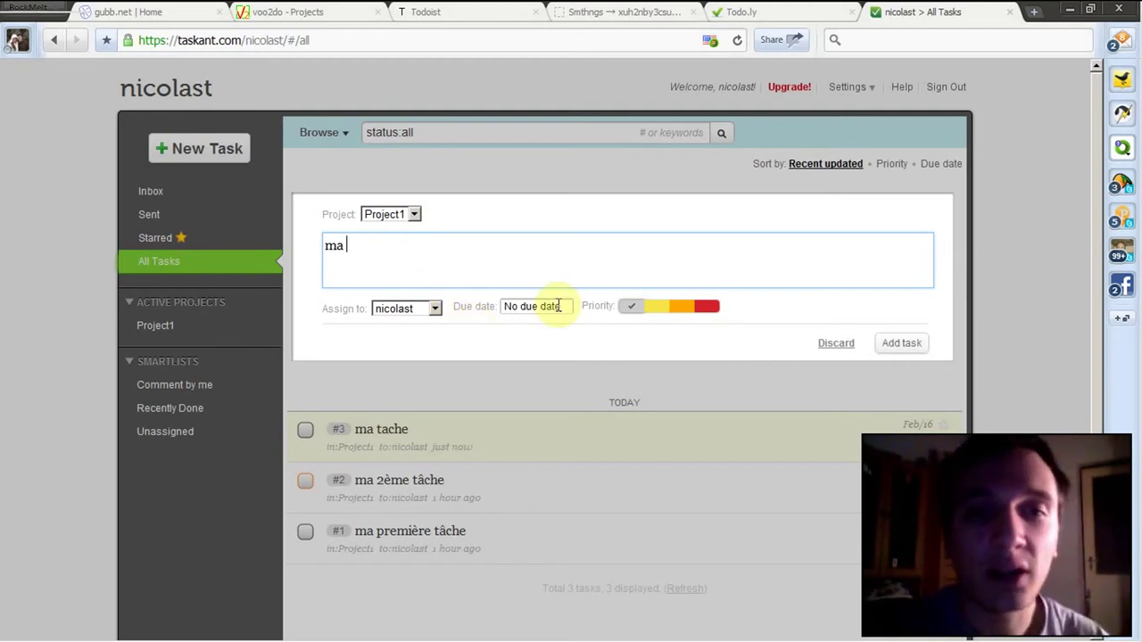
{"action": "type", "text": "tache"}
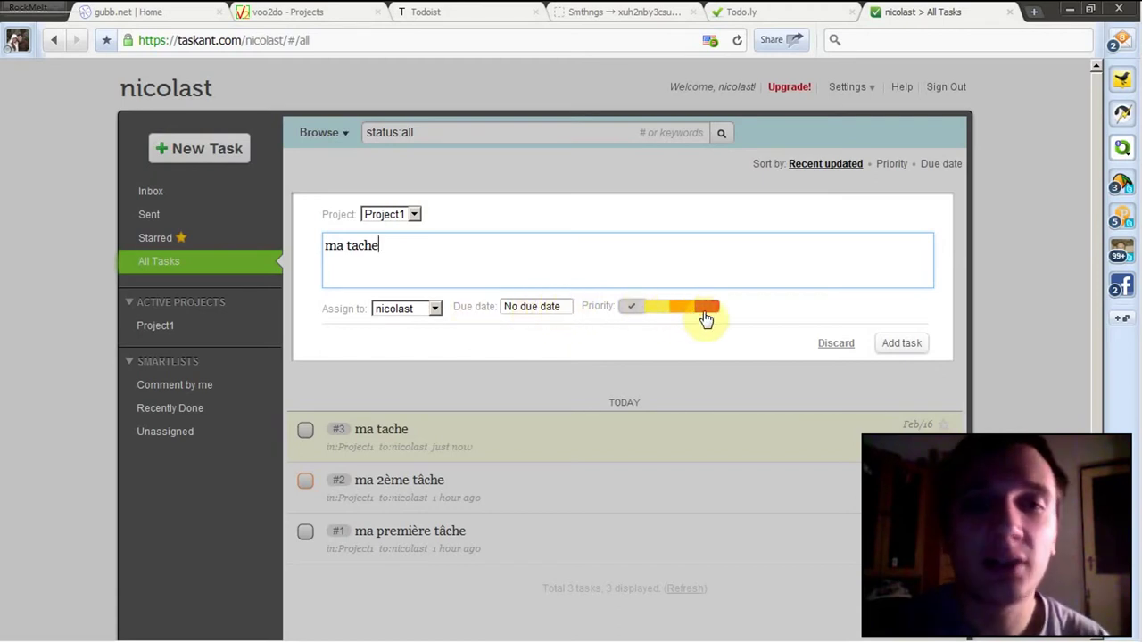
{"action": "left_click", "coordinate": [905, 346]}
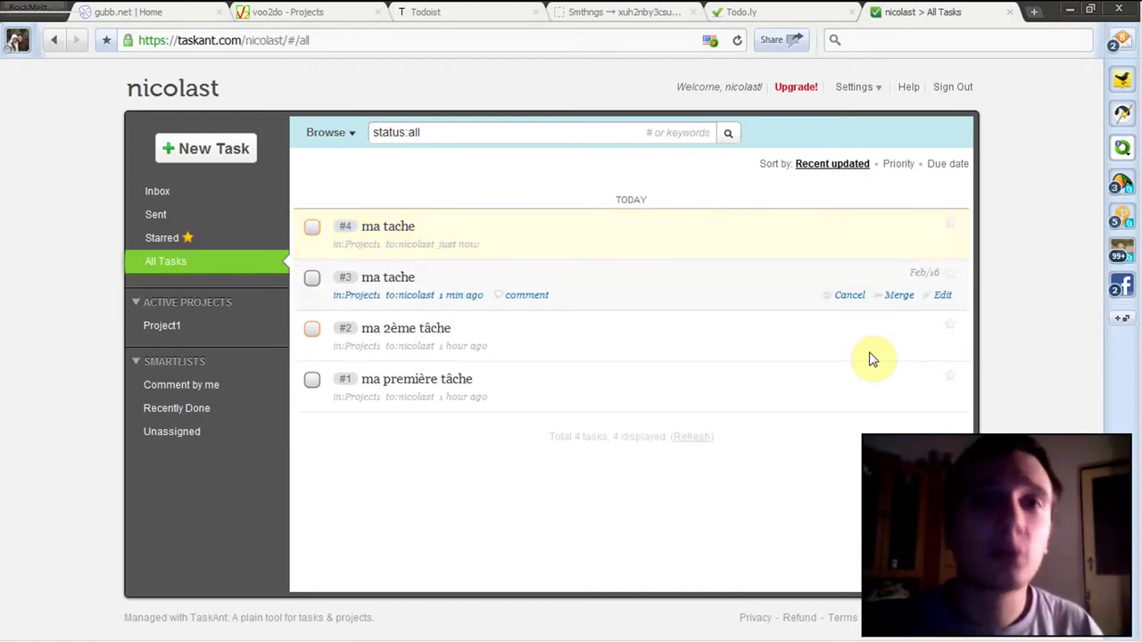
Show the task browsing filters, and open the details and comment field of task #4, "ma tache"
{"action": "left_click", "coordinate": [340, 141]}
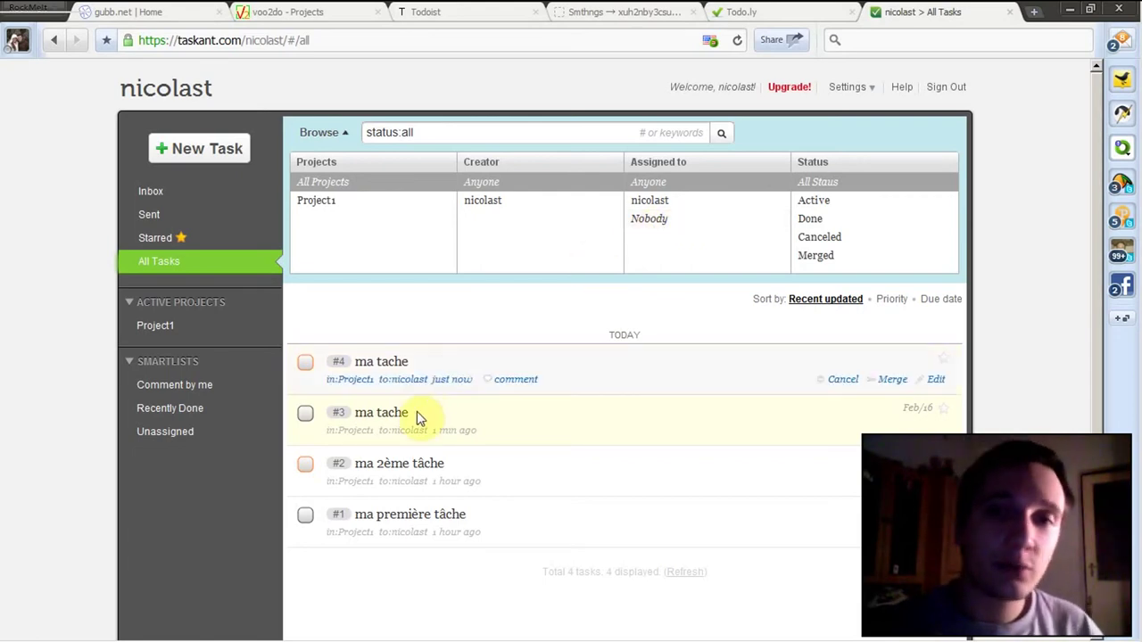
{"action": "left_click", "coordinate": [513, 381]}
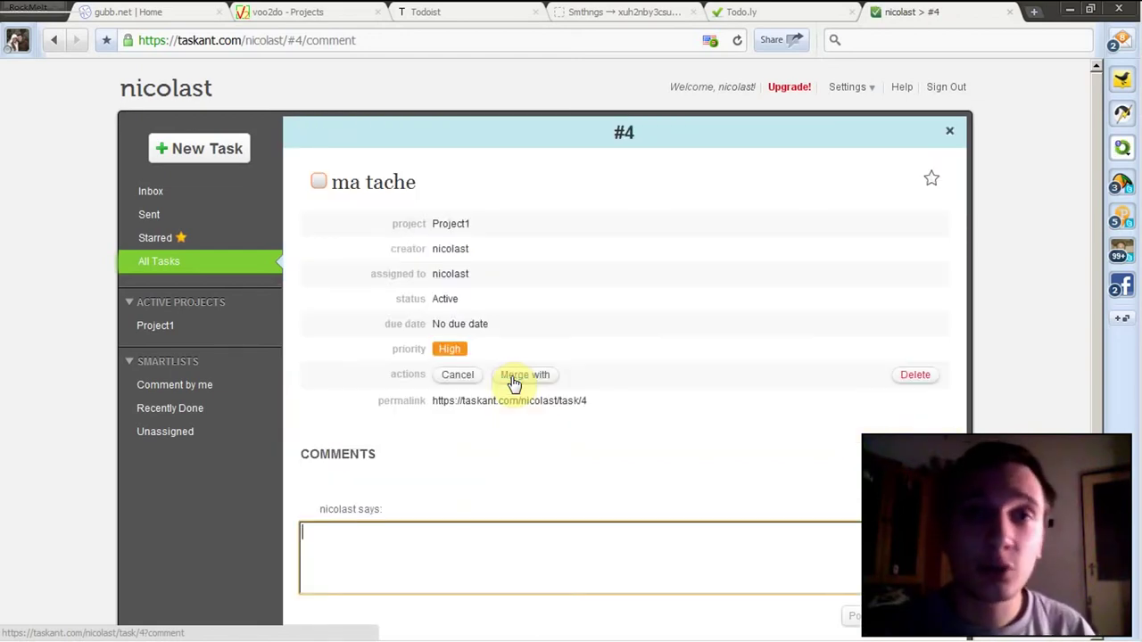
{"action": "left_click", "coordinate": [470, 560]}
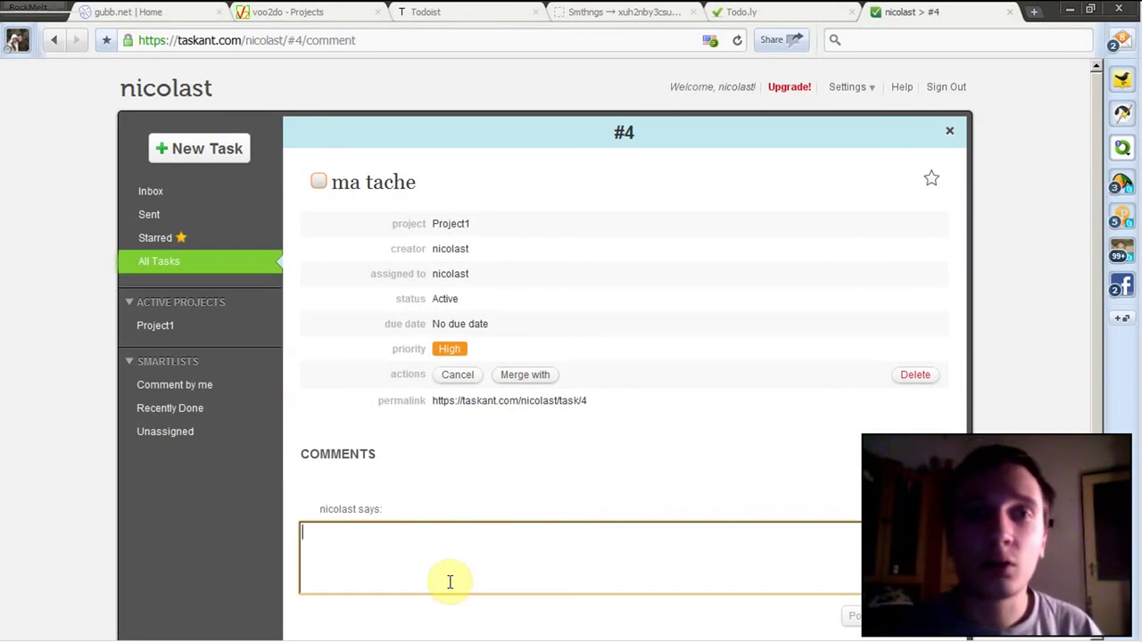
Open the account settings and examine the subscription plans with their project limits and monthly and yearly prices
{"action": "left_click", "coordinate": [861, 89]}
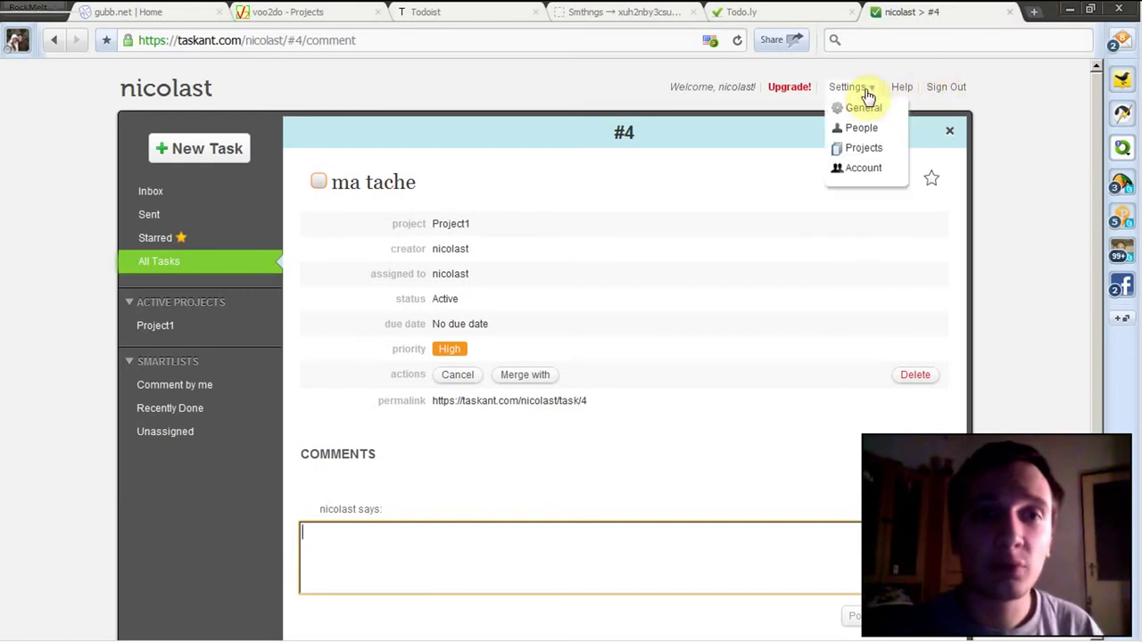
{"action": "left_click", "coordinate": [855, 176]}
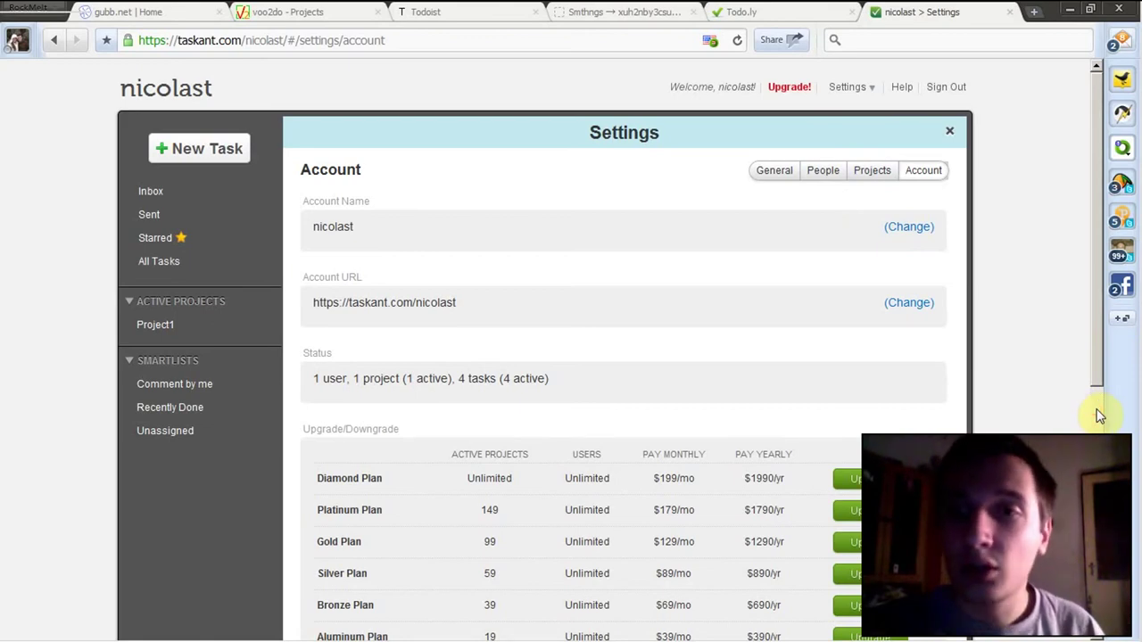
{"action": "scroll", "coordinate": [1097, 414], "scroll_direction": "down", "scroll_amount": 5}
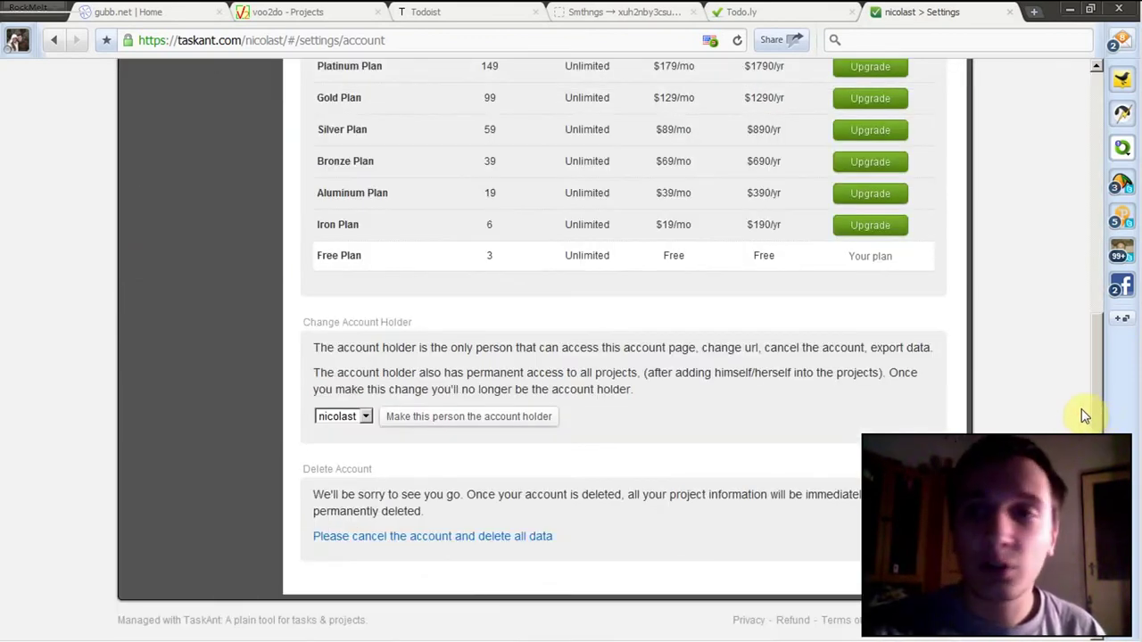
{"action": "scroll", "coordinate": [1103, 339], "scroll_direction": "up", "scroll_amount": 1}
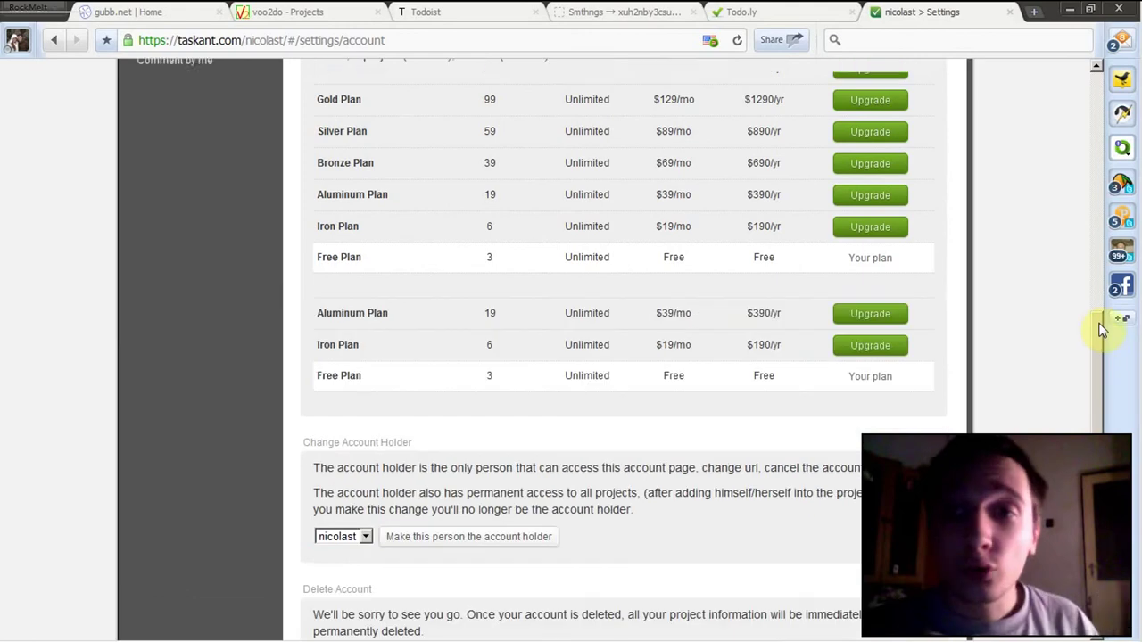
{"action": "scroll", "coordinate": [1102, 328], "scroll_direction": "up", "scroll_amount": 1}
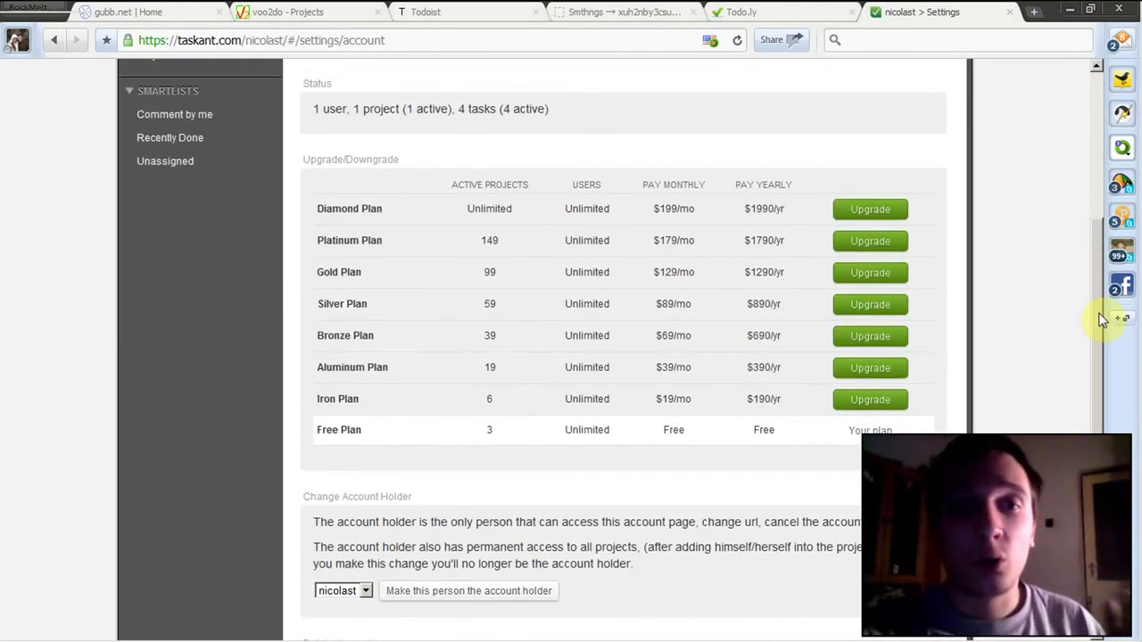
{"action": "scroll", "coordinate": [1102, 314], "scroll_direction": "up", "scroll_amount": 1}
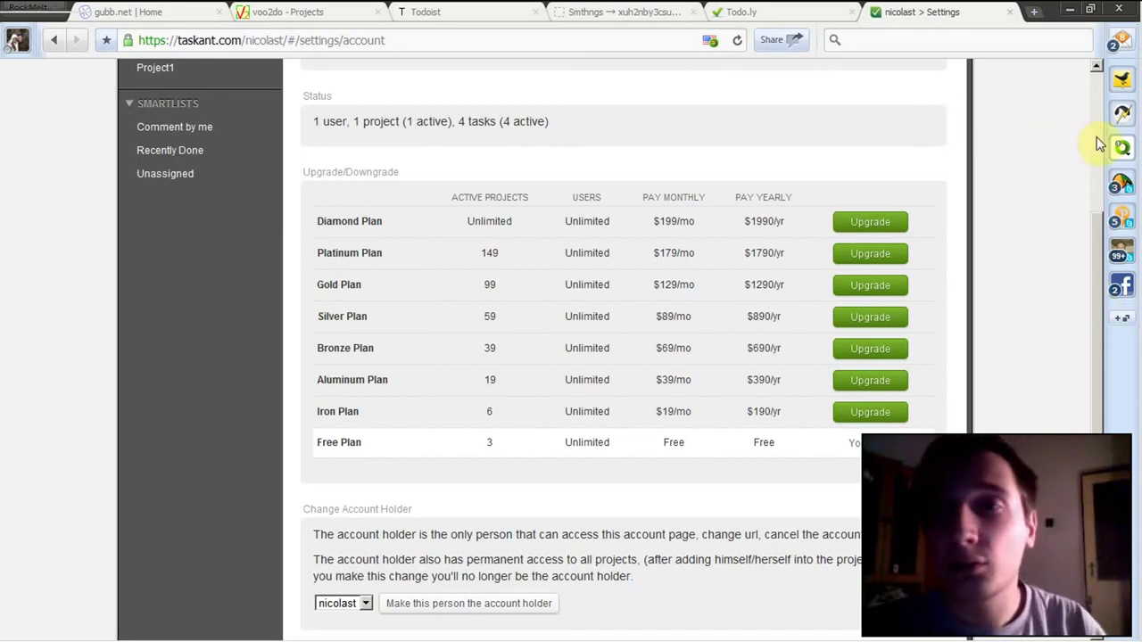
{"action": "scroll", "coordinate": [902, 277], "scroll_direction": "up", "scroll_amount": 3}
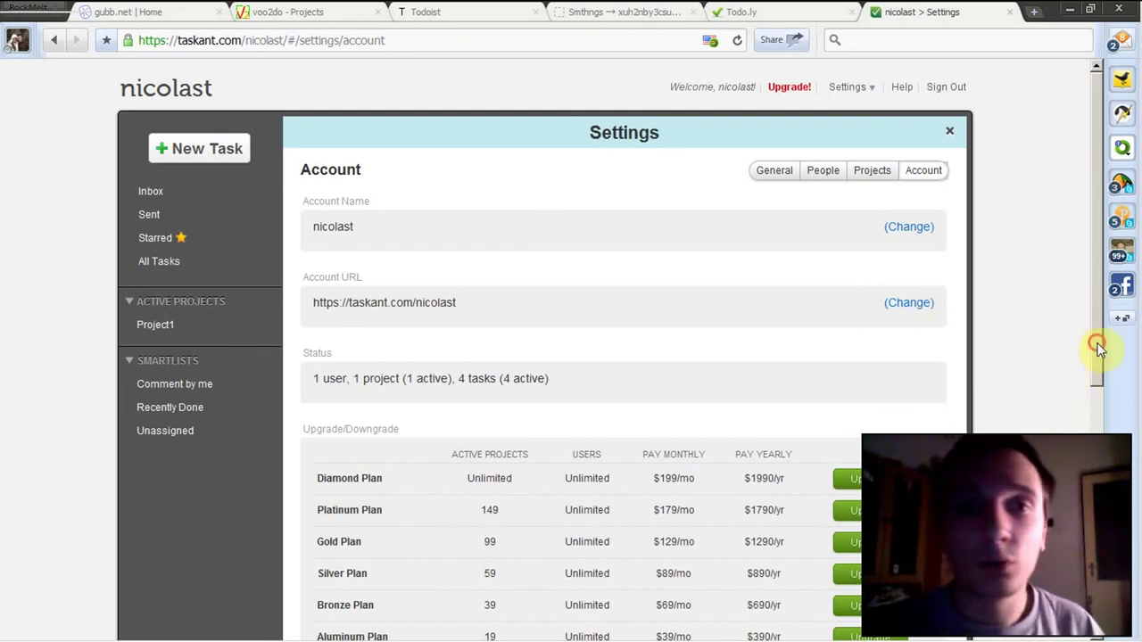
{"action": "scroll", "coordinate": [1059, 385], "scroll_direction": "down", "scroll_amount": 1}
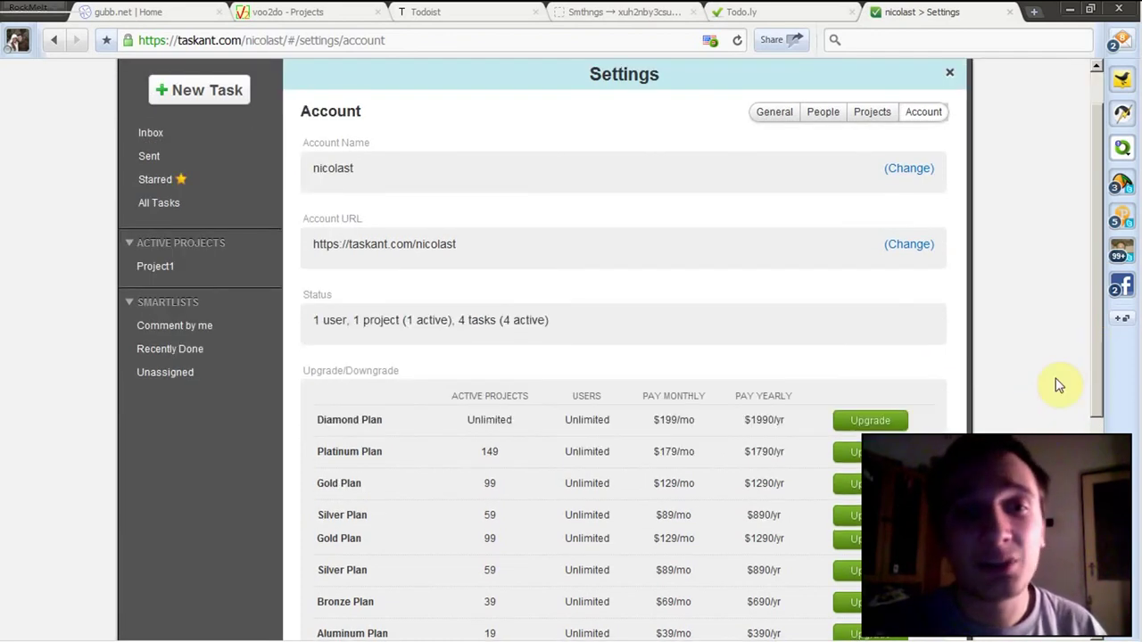